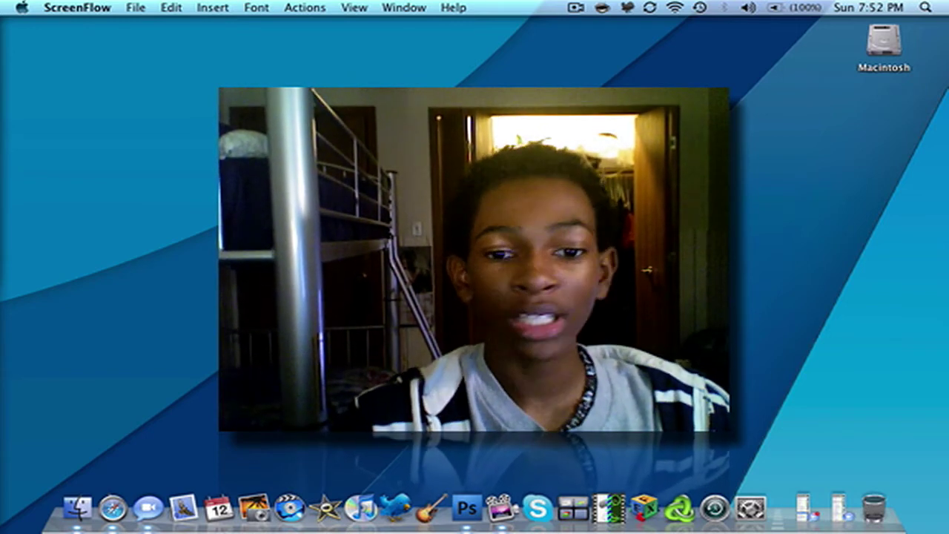
Step: Bring Adobe Photoshop CS4 to the front from the Dock
left_click(462, 498)
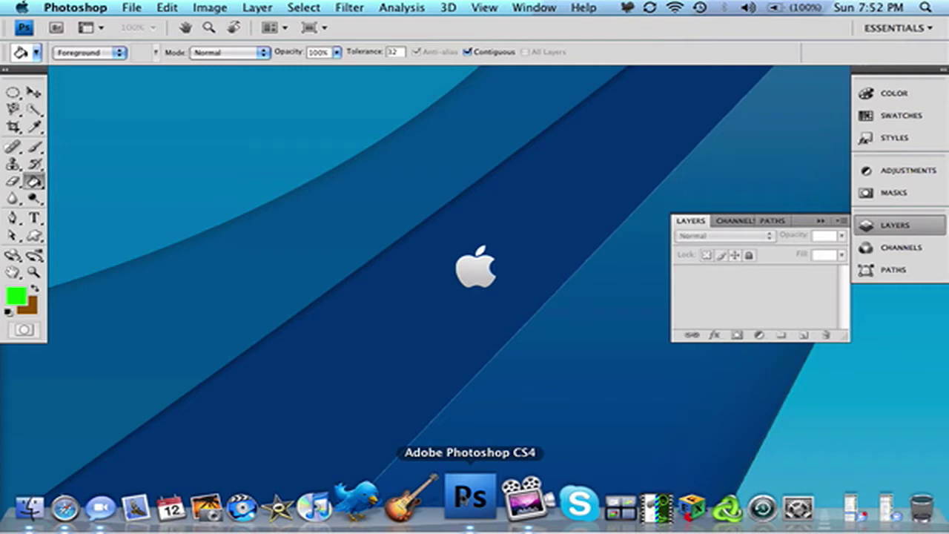
Step: Create a new 250 × 250 px, 72 ppi RGB document with a white background
left_click(134, 8)
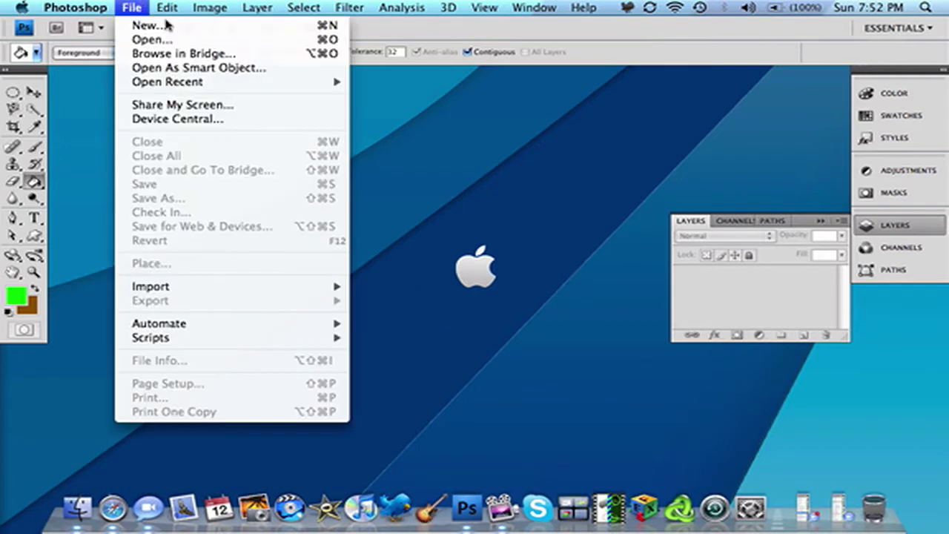
left_click(153, 25)
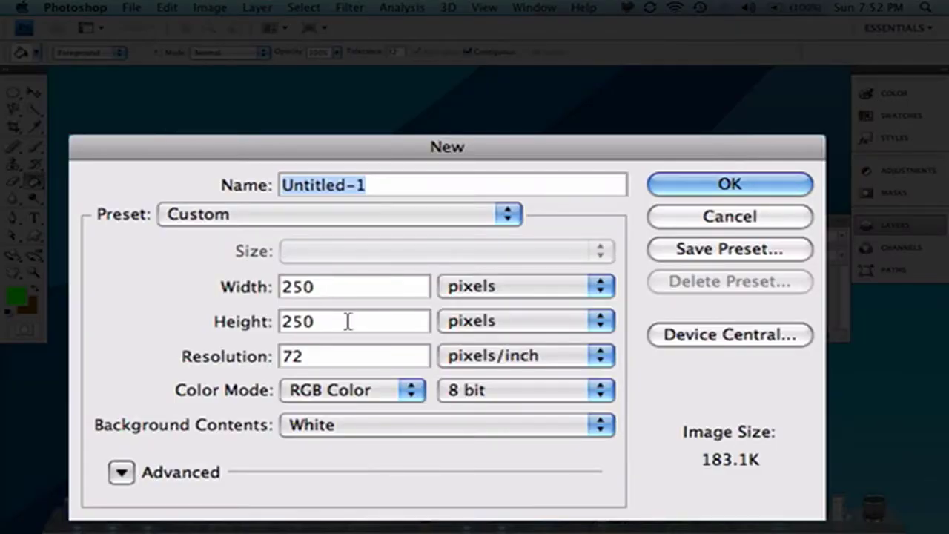
left_click(729, 185)
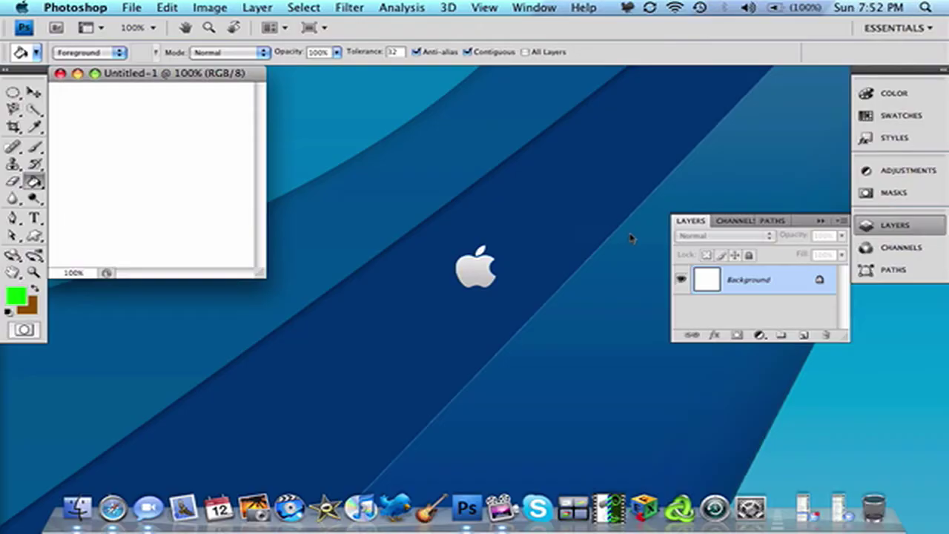
Step: Add Layer 1, fill it solid bright green #5aff00, and enlarge the document window
left_click(804, 337)
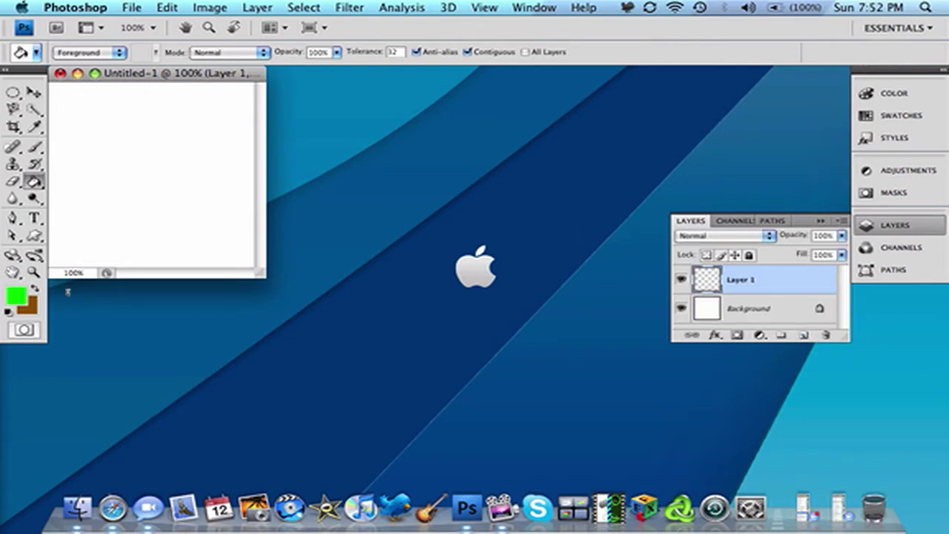
left_click(25, 298)
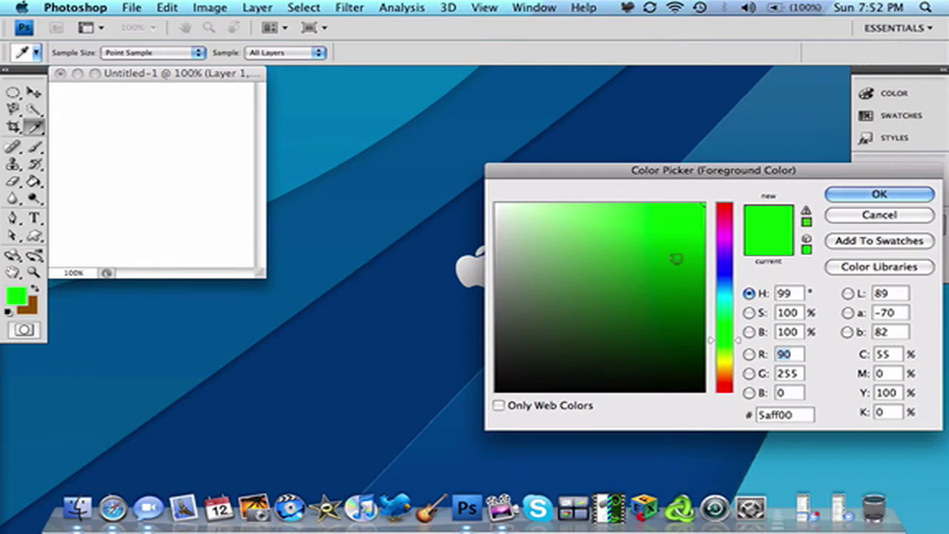
left_click(838, 196)
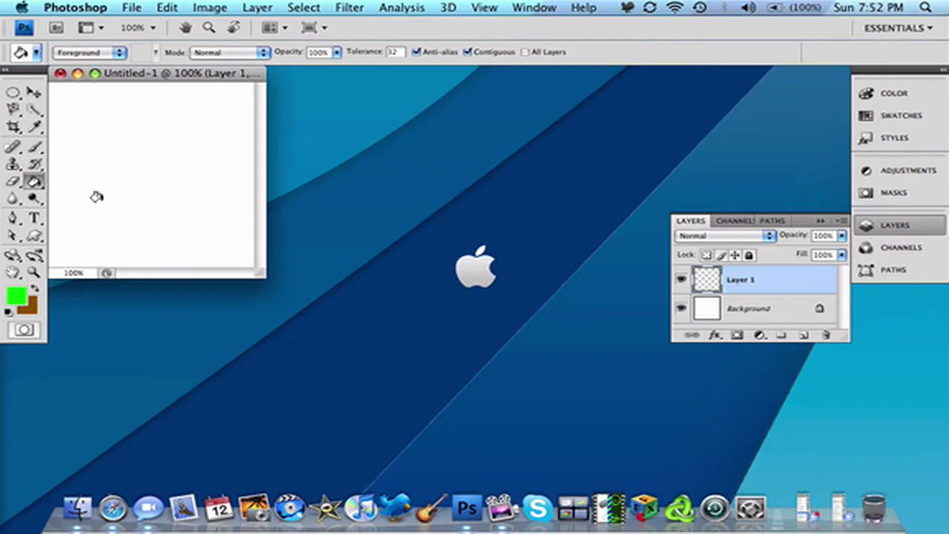
left_click(128, 180)
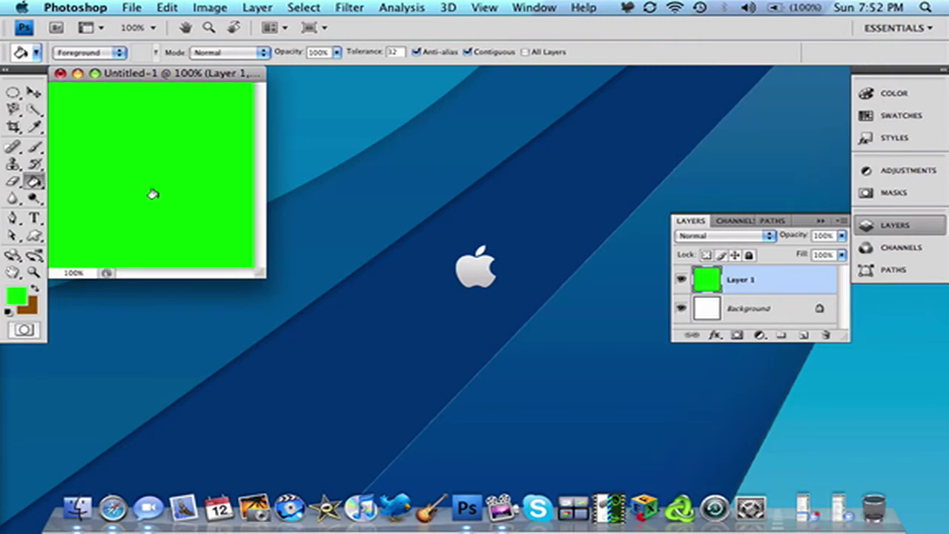
left_click_drag(269, 279, 504, 371)
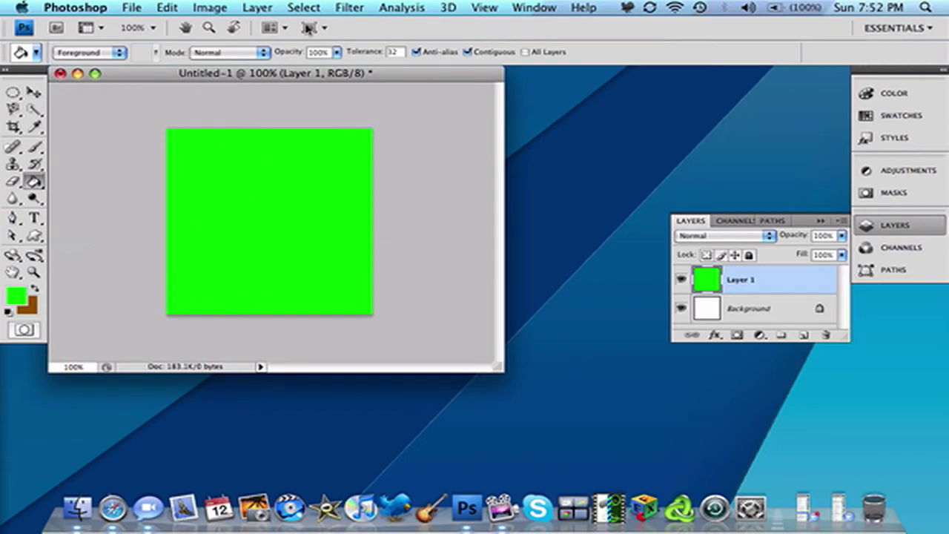
Step: Render a 105mm Prime lens flare at 126% brightness near the layer's upper left
left_click(367, 6)
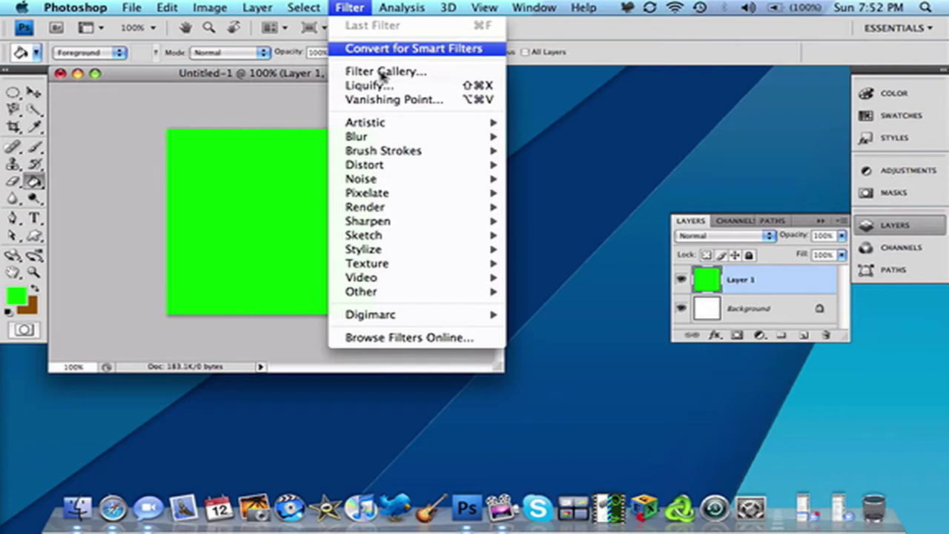
mouse_move(377, 209)
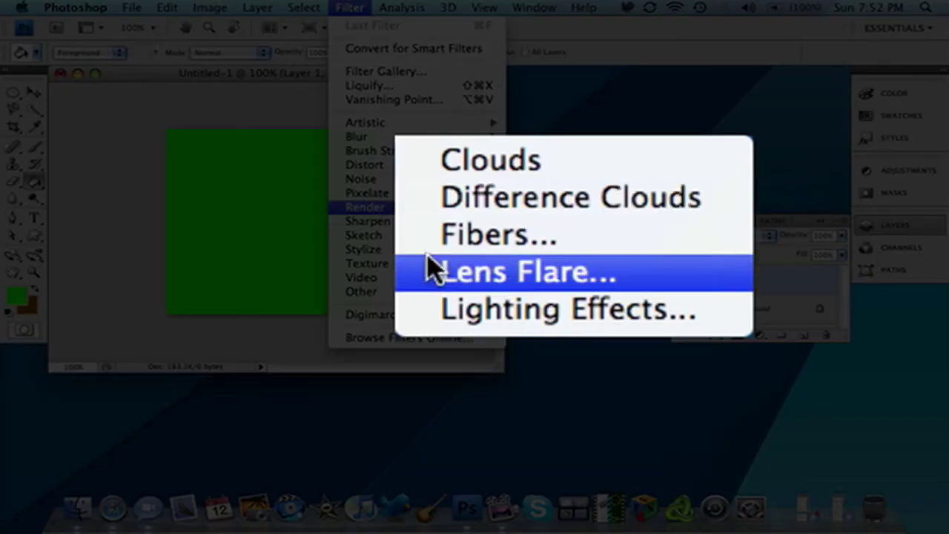
left_click(519, 252)
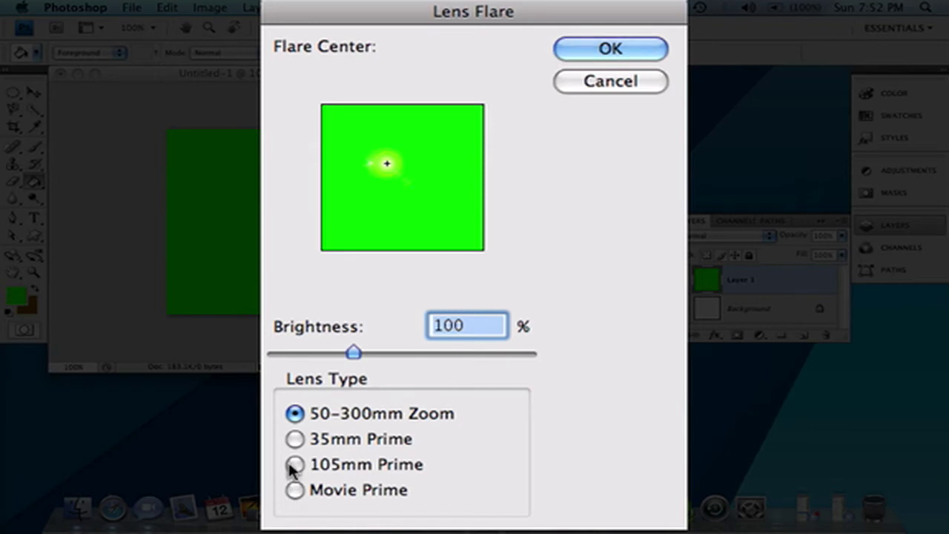
left_click(294, 465)
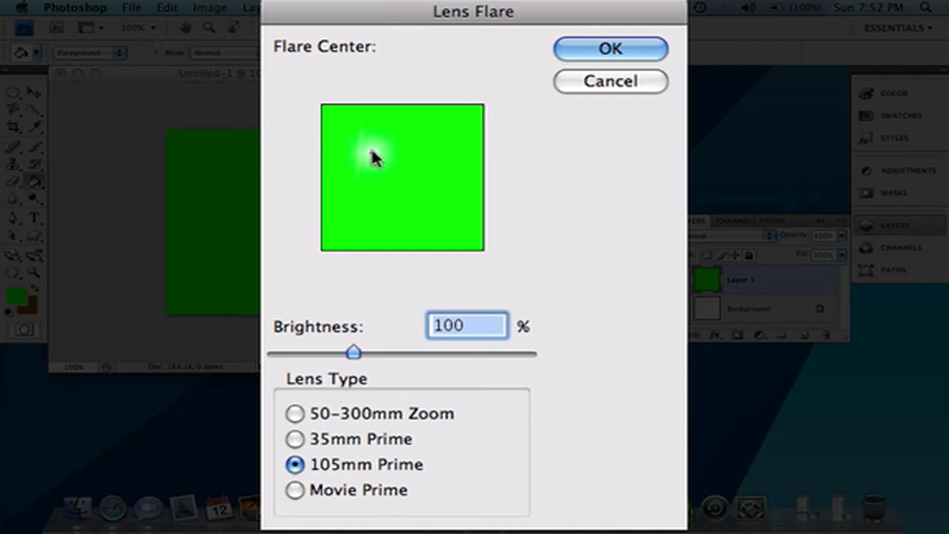
left_click_drag(366, 145, 379, 159)
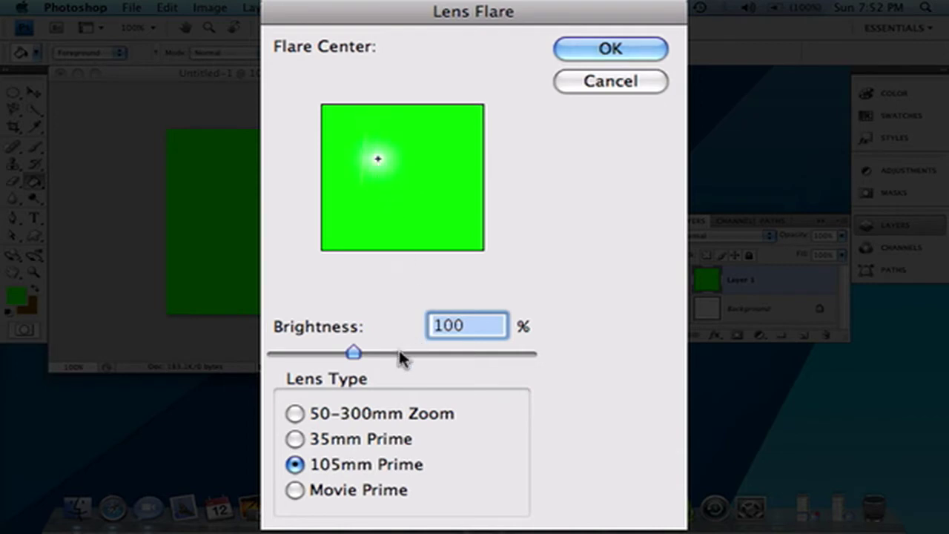
double_click(490, 333)
key("BackSpace")
type("126")
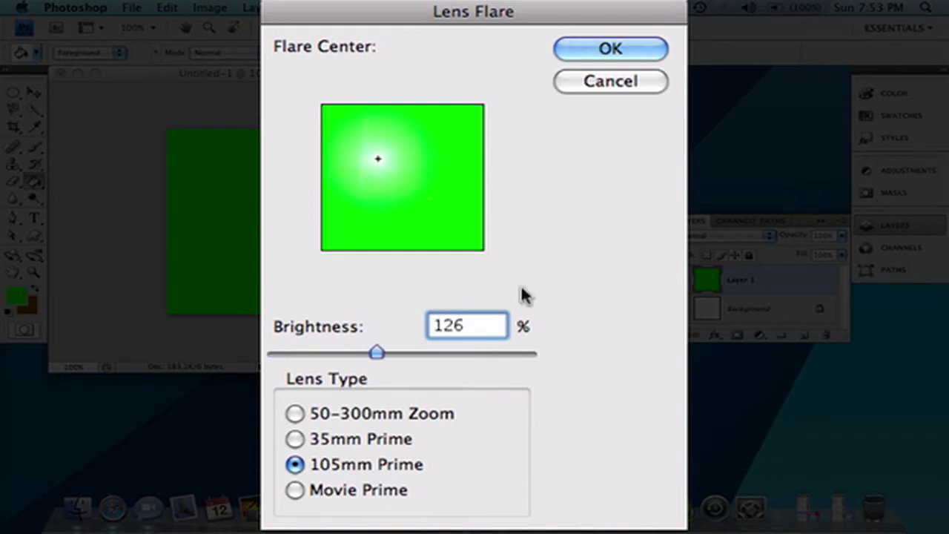
left_click(587, 45)
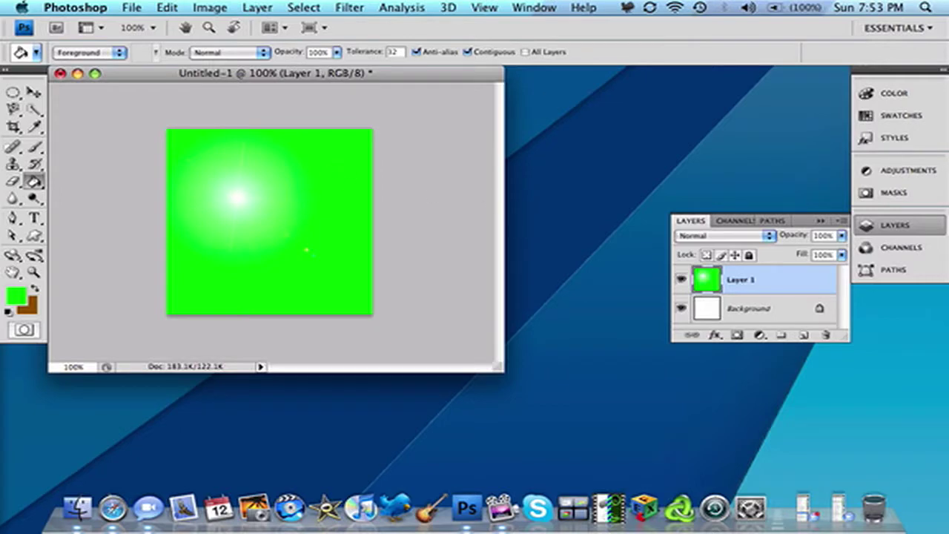
Step: Apply the Polar Coordinates filter to Layer 1 using Polar to Rectangular conversion
left_click(369, 5)
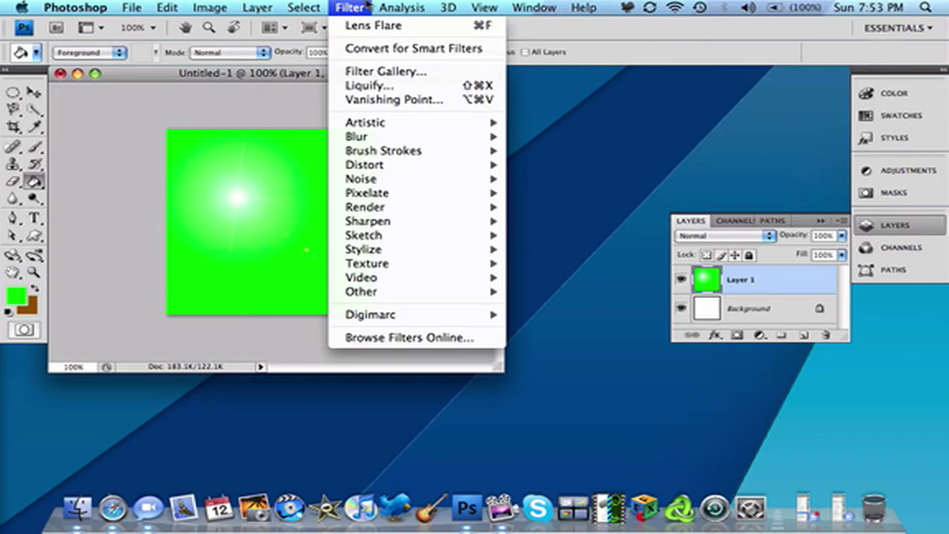
mouse_move(391, 167)
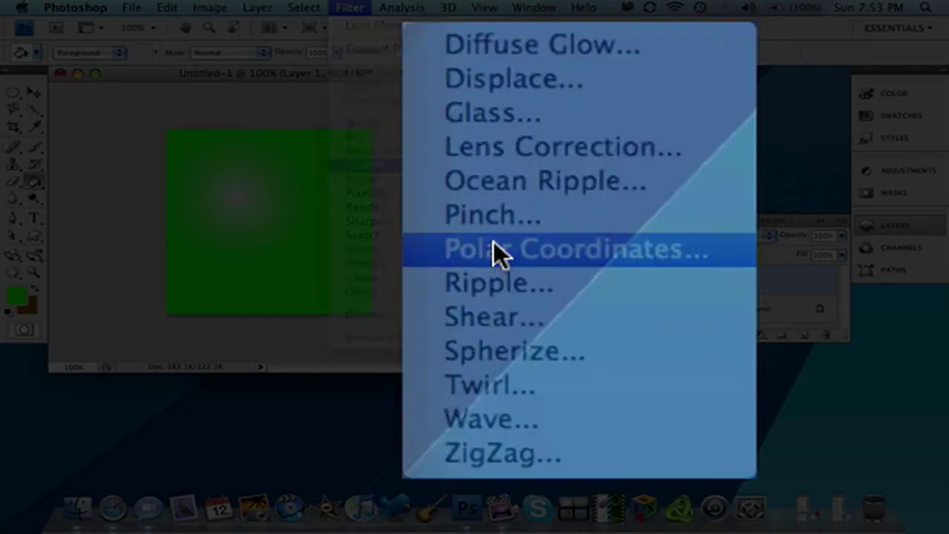
left_click(439, 249)
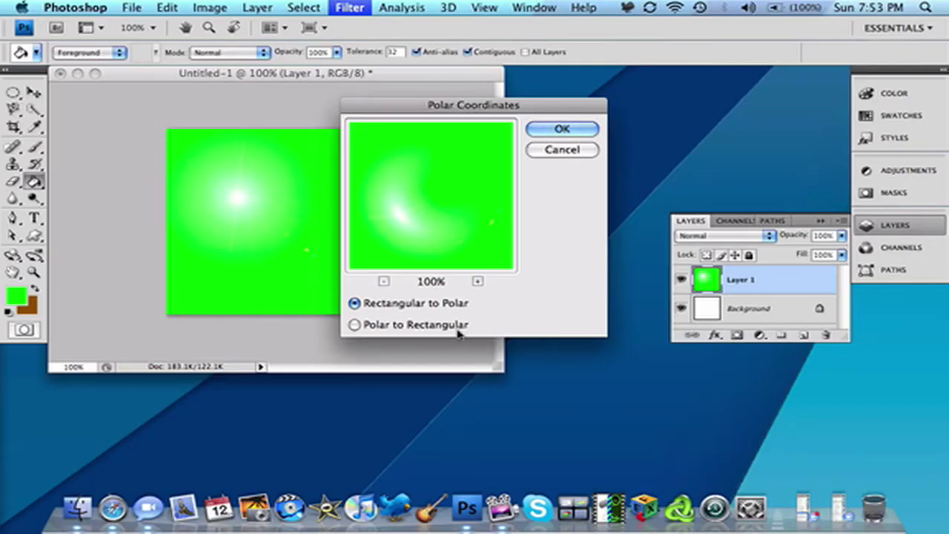
left_click(354, 324)
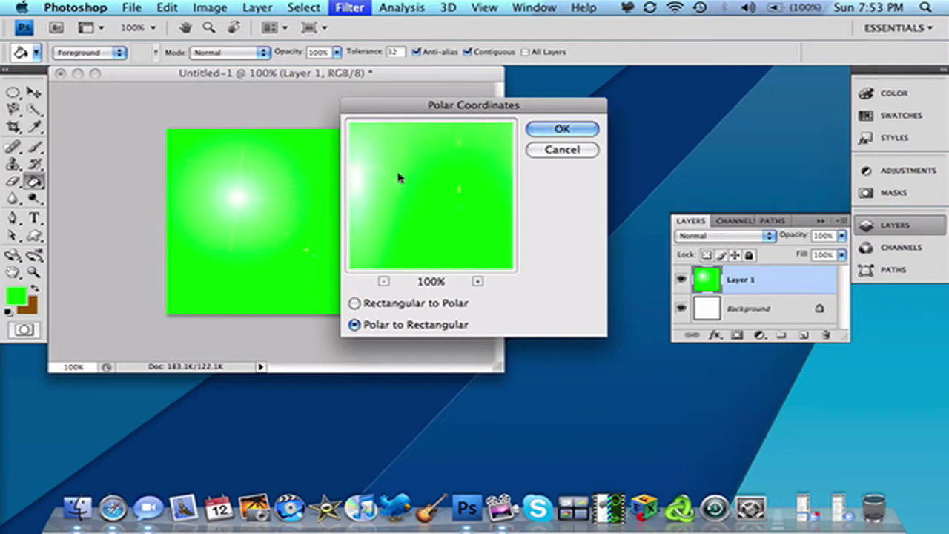
left_click(588, 132)
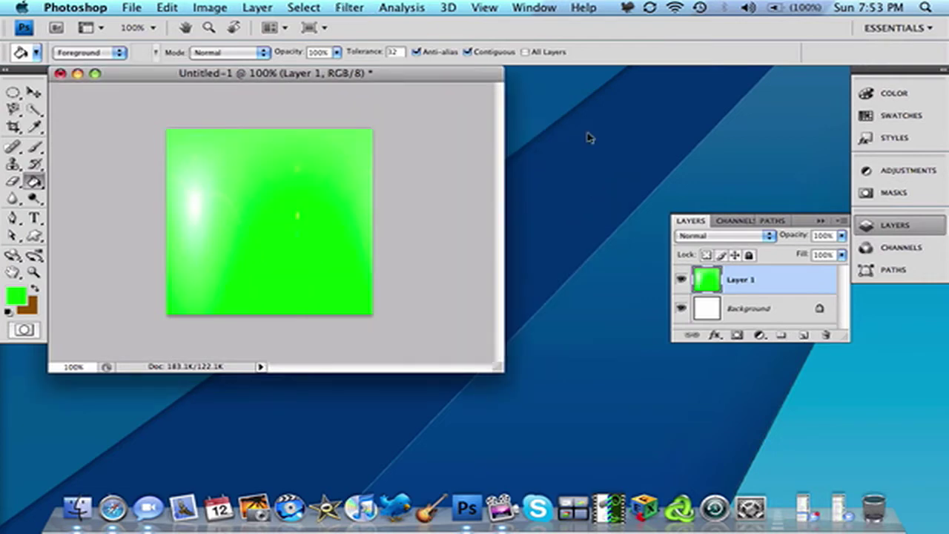
Step: Flip Layer 1 vertically via Edit > Transform > Flip Vertical
left_click(179, 8)
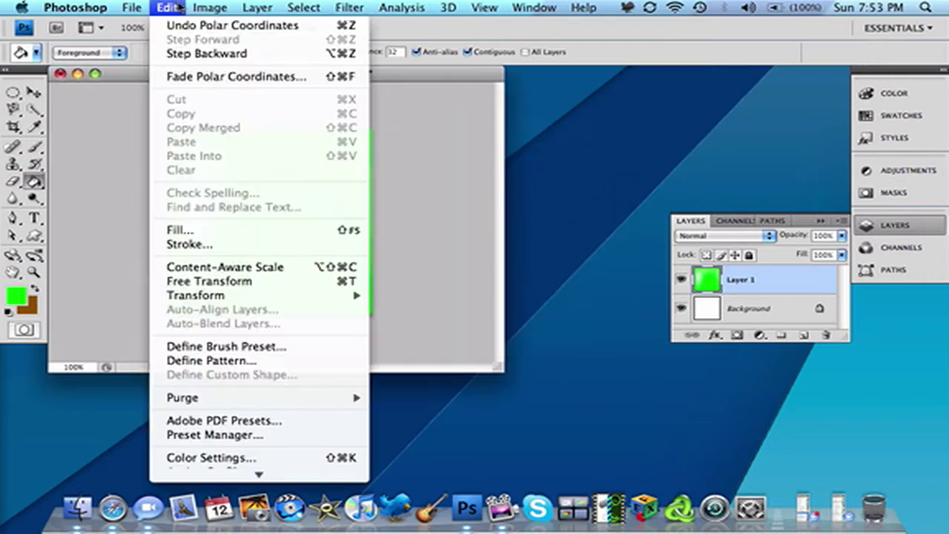
mouse_move(215, 297)
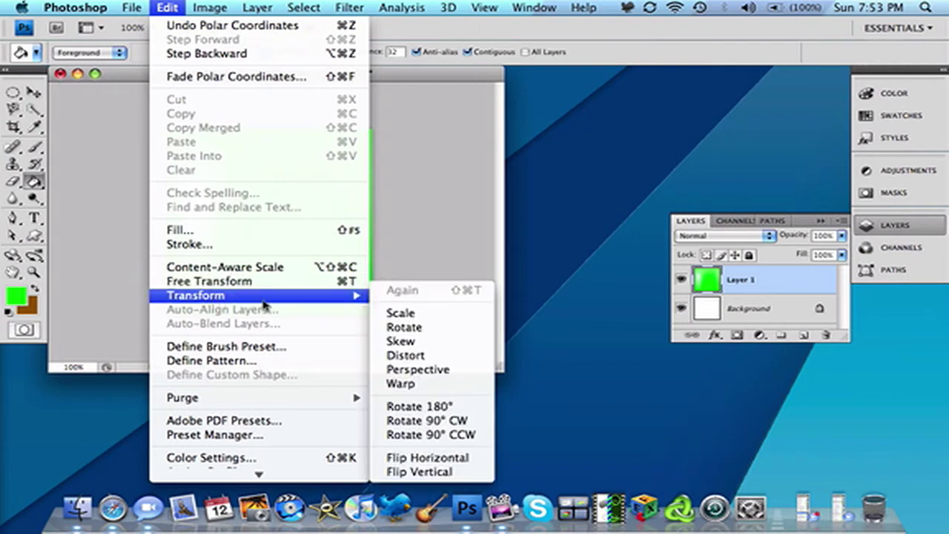
left_click(413, 473)
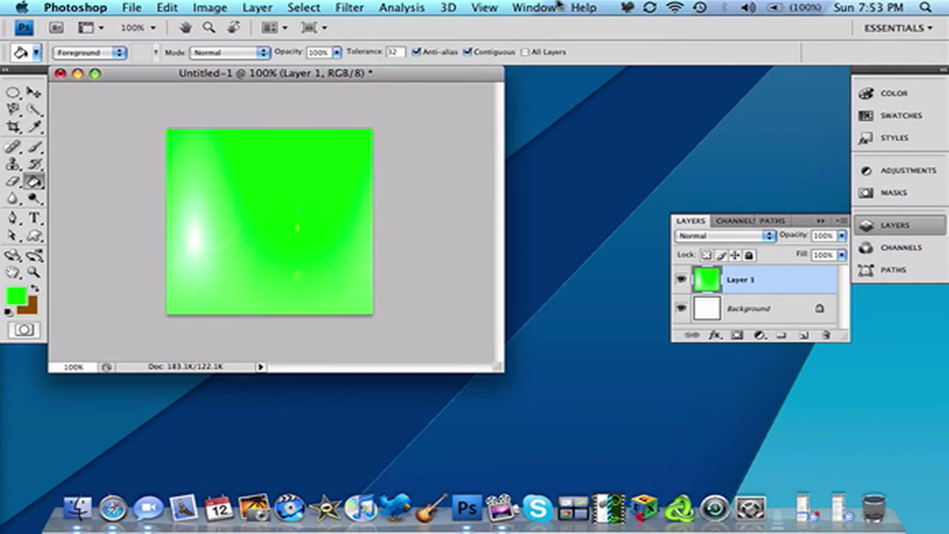
Step: Apply Polar Coordinates with Rectangular to Polar conversion, curling the flare into a swirl
left_click(333, 8)
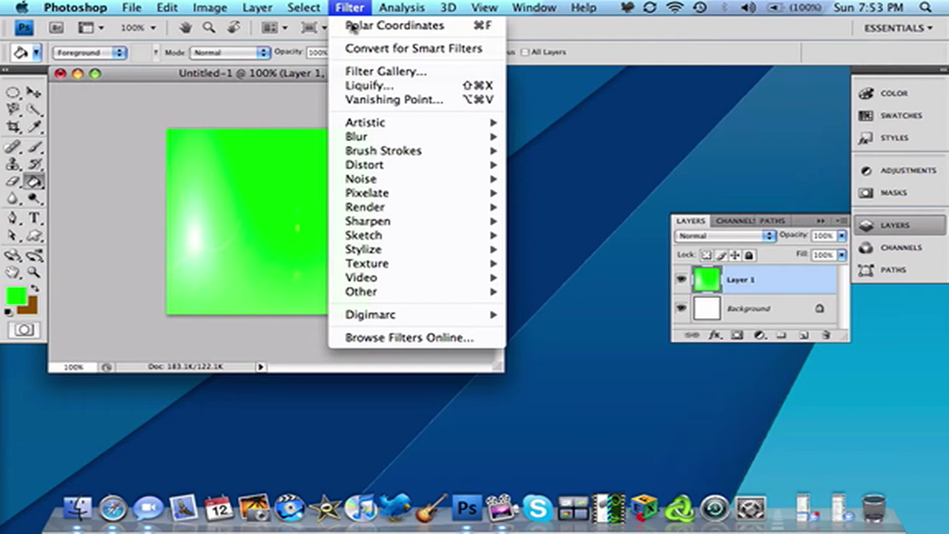
mouse_move(411, 173)
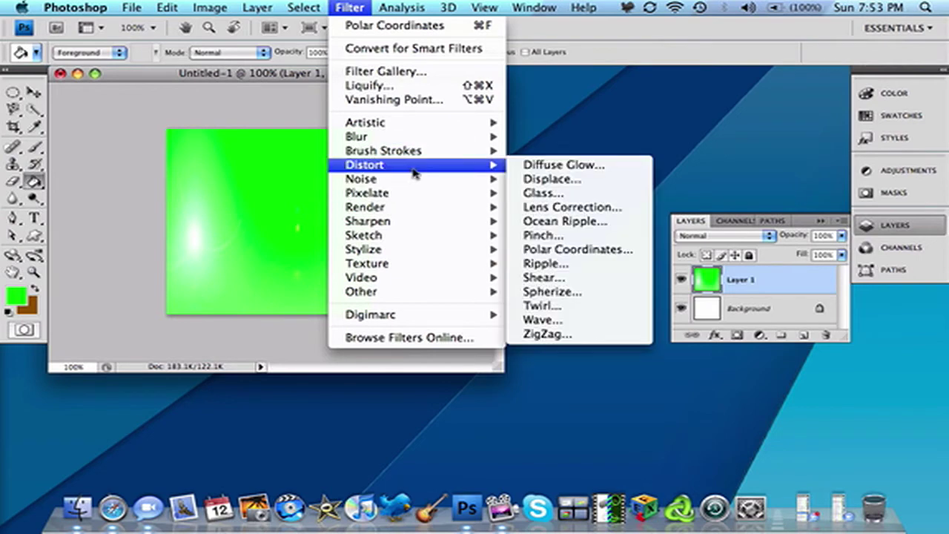
left_click(578, 250)
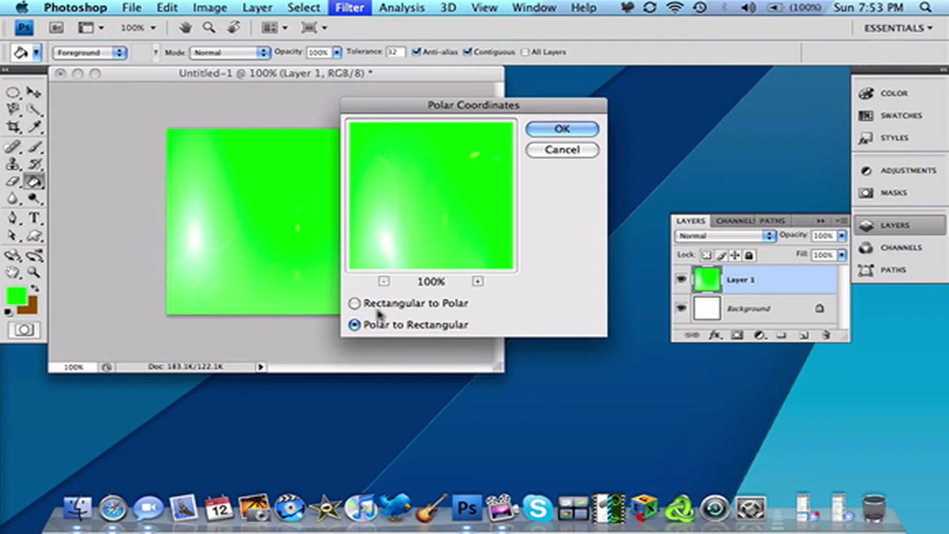
left_click(355, 303)
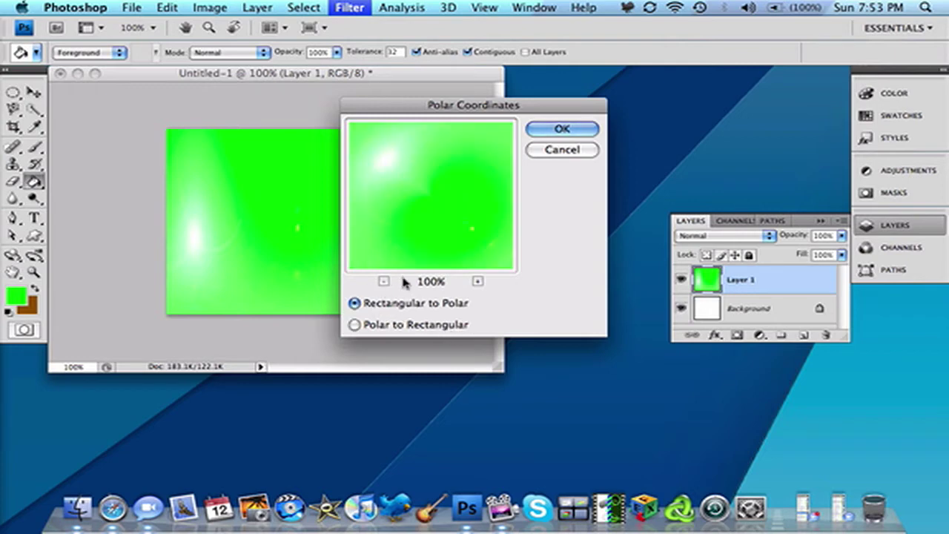
left_click(553, 132)
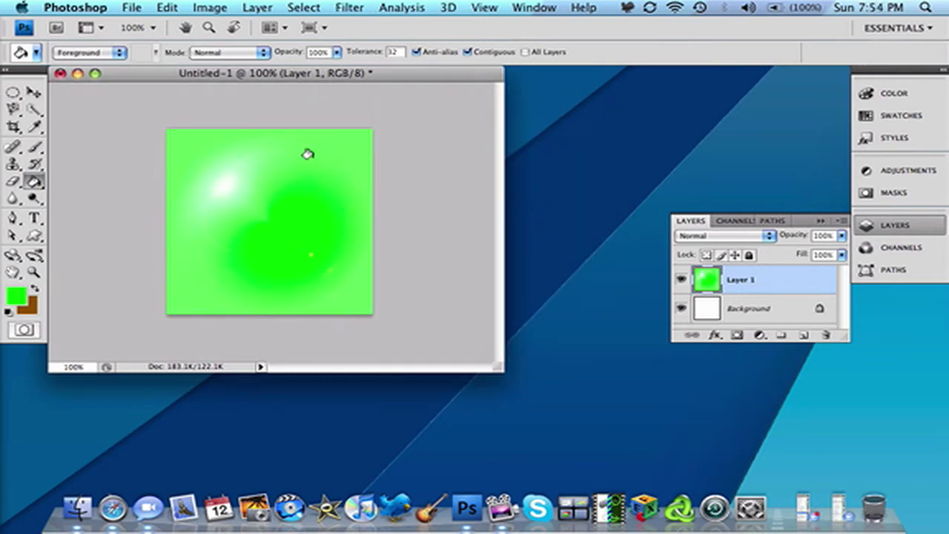
Step: Select a circle around the green sphere with the Elliptical Marquee and cut it to Layer 2
left_click(17, 95)
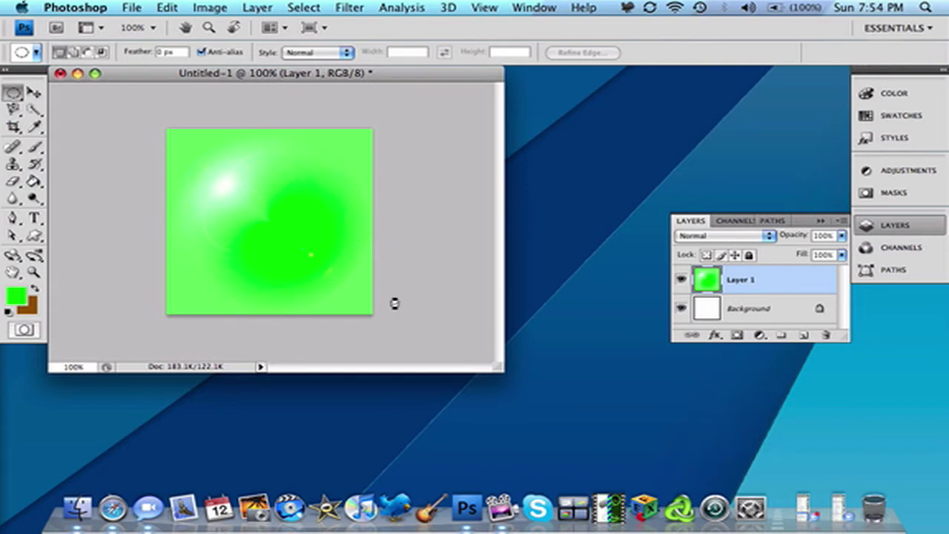
left_click_drag(181, 142, 363, 305)
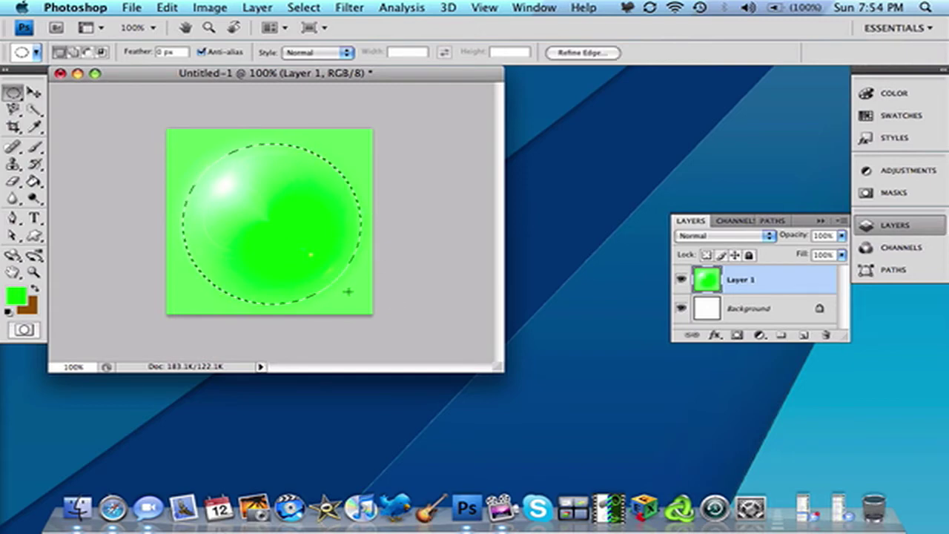
right_click(261, 297)
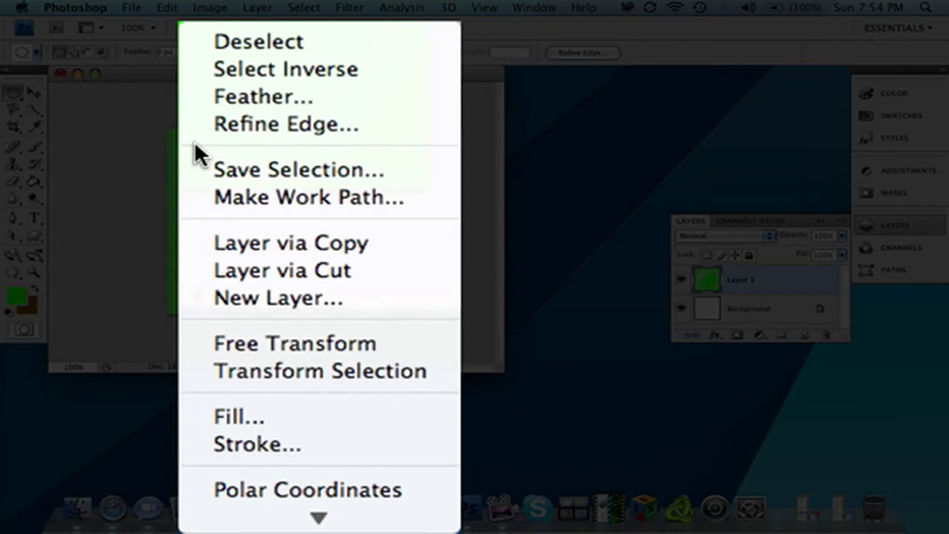
left_click(215, 259)
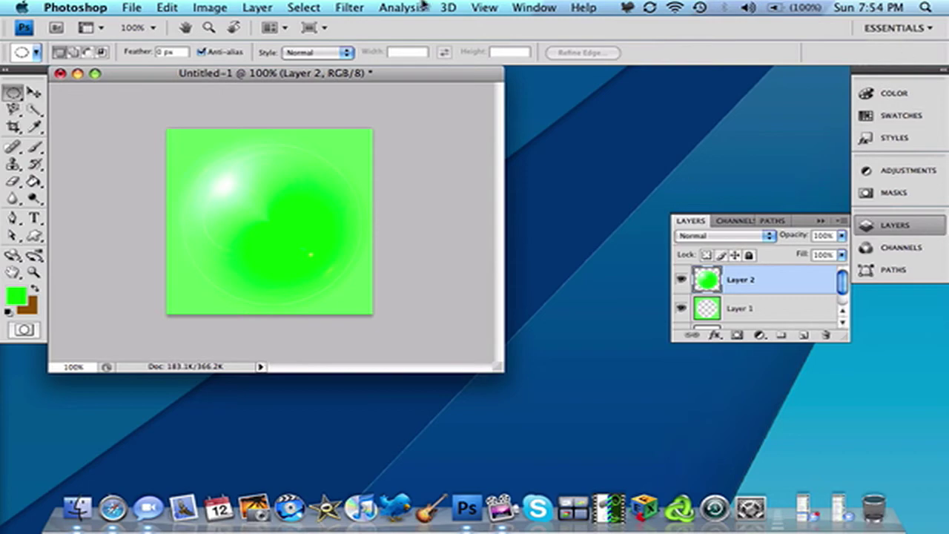
Step: Give Layer 2 an Inner Glow with 80% opacity, near-white colour and 27 px size
left_click(267, 9)
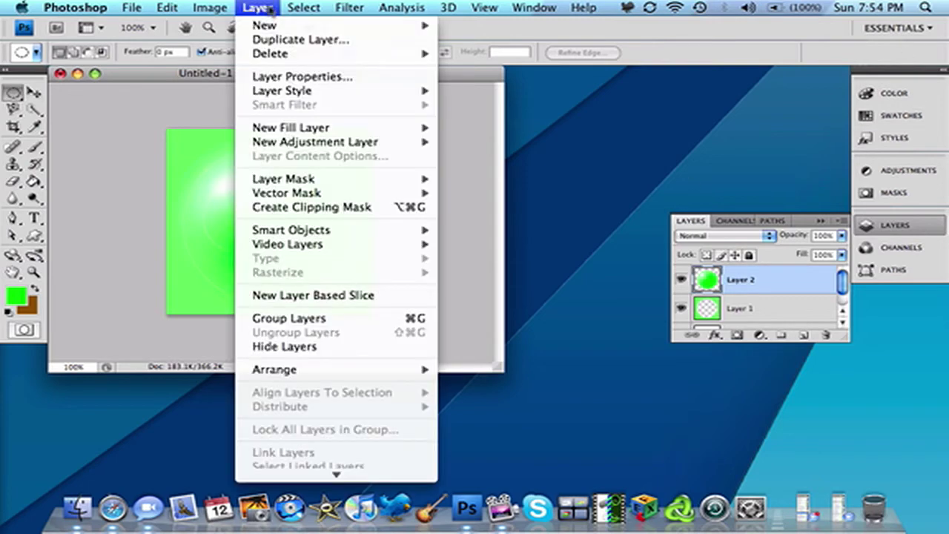
mouse_move(286, 91)
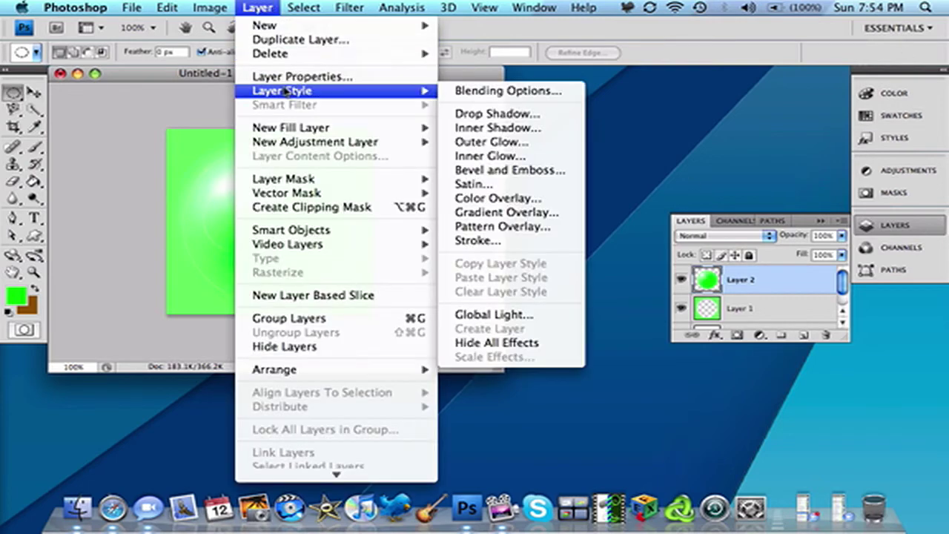
left_click(486, 92)
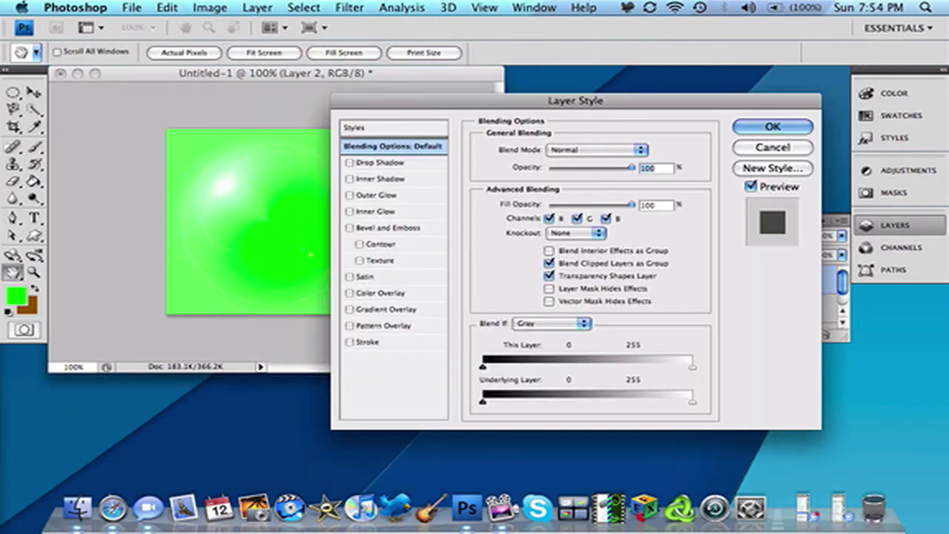
left_click(349, 212)
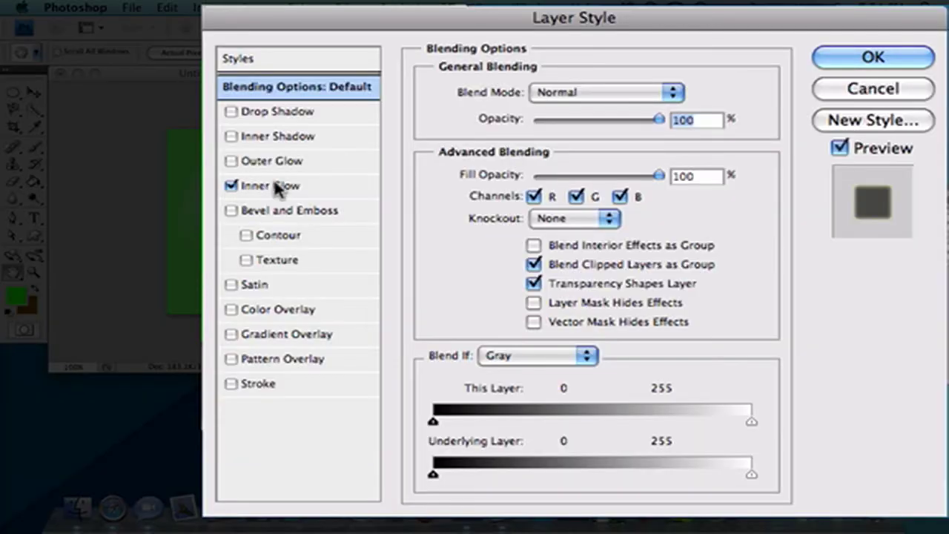
left_click(278, 186)
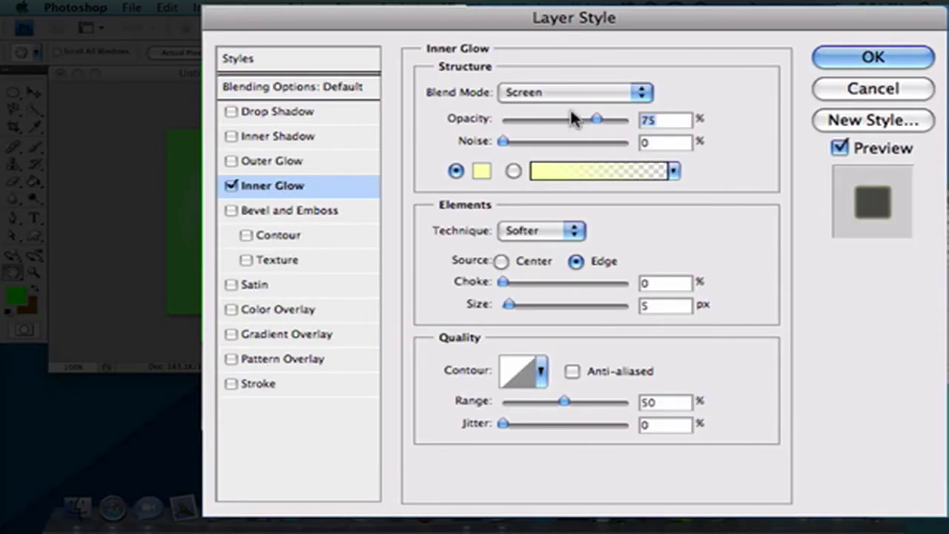
key("BackSpace")
type("80")
left_click(482, 172)
left_click_drag(535, 253, 271, 158)
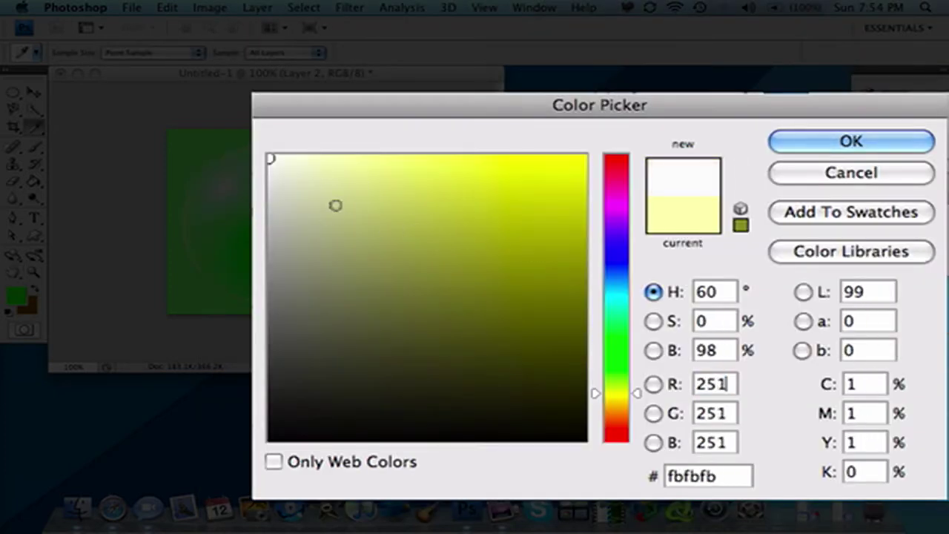
left_click(896, 147)
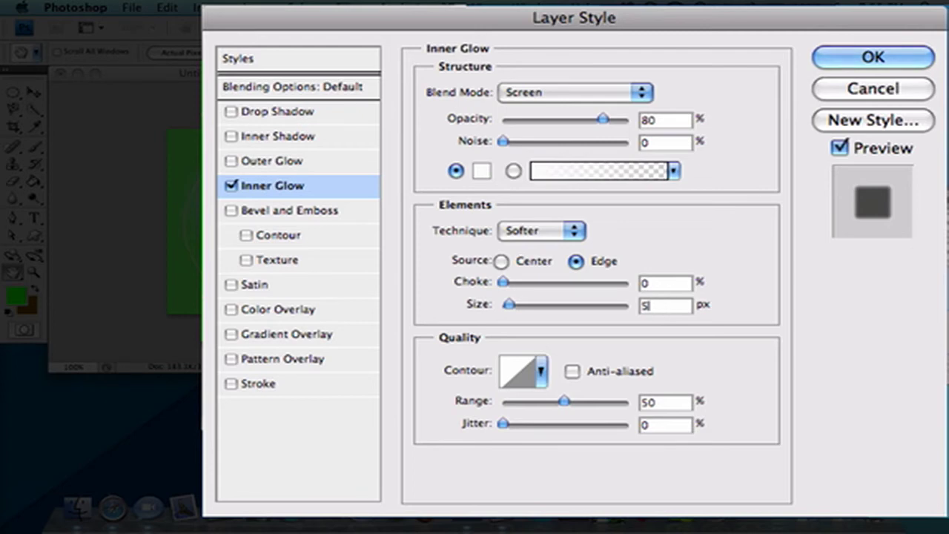
key("BackSpace")
type("27")
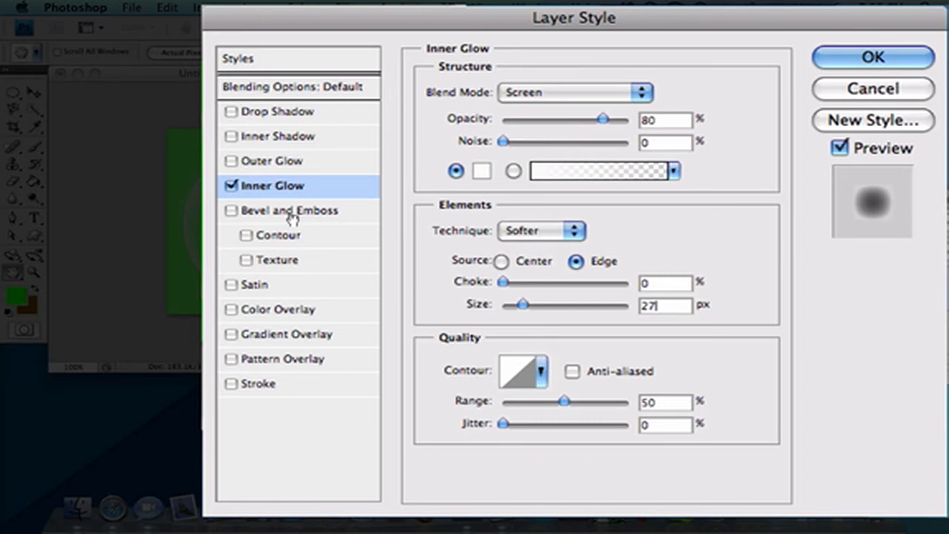
Step: Enable a Gradient Overlay on the circle layer with Soft Light blend mode
left_click(231, 334)
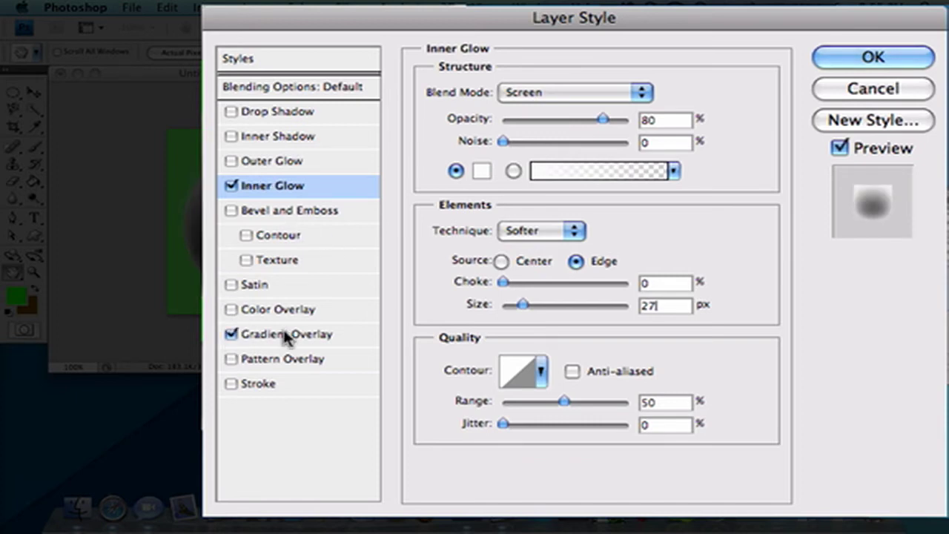
left_click(289, 335)
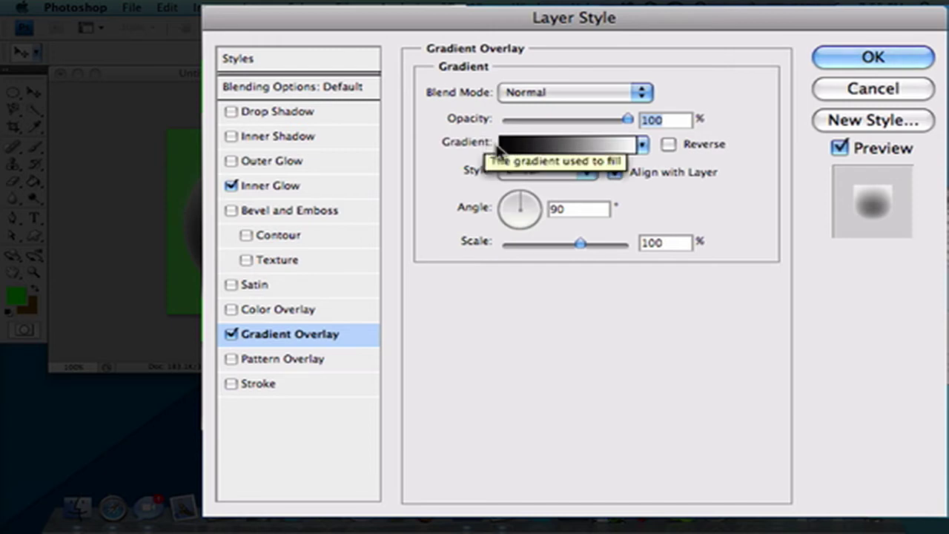
left_click(557, 93)
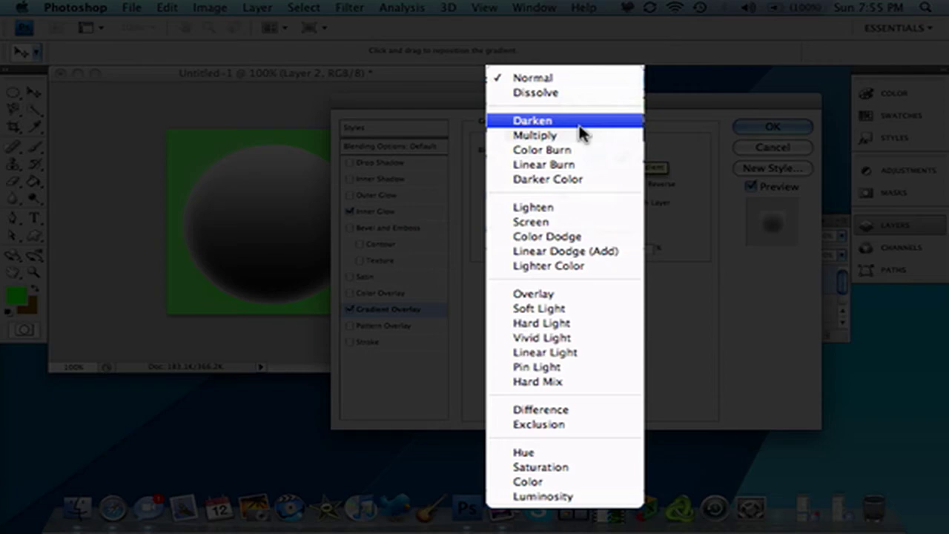
left_click(574, 310)
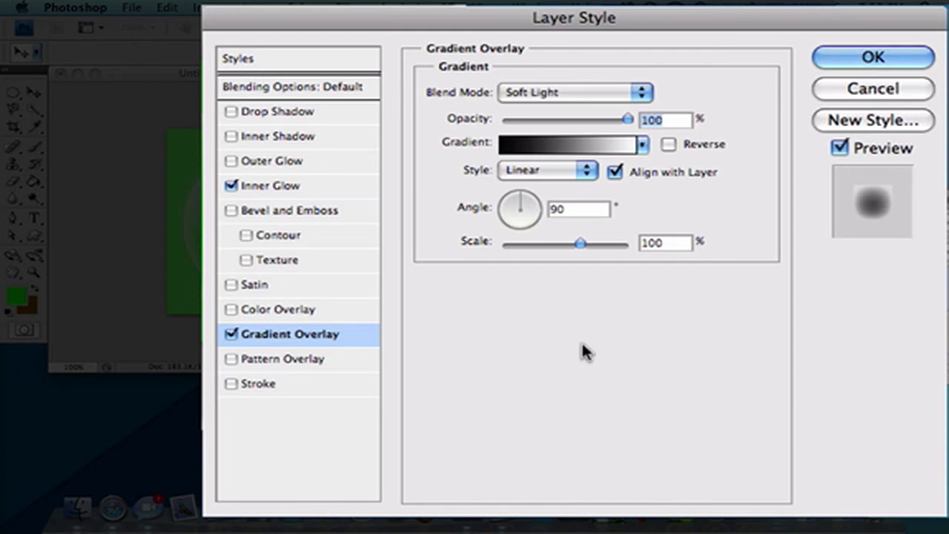
Step: Set the overlay gradient to Foreground to Transparent with Reflected style
left_click(583, 146)
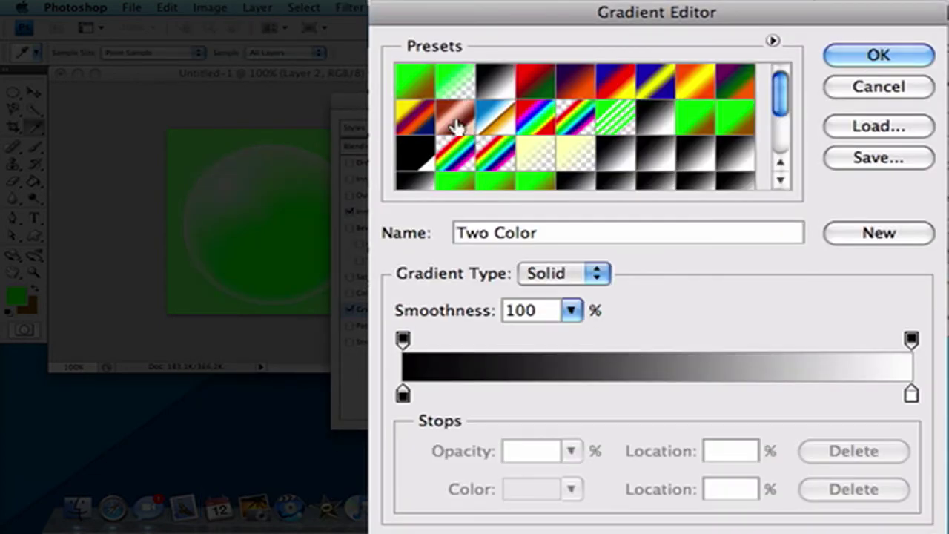
scroll(455, 130, "down", 3)
scroll(455, 130, "up", 3)
left_click(403, 81)
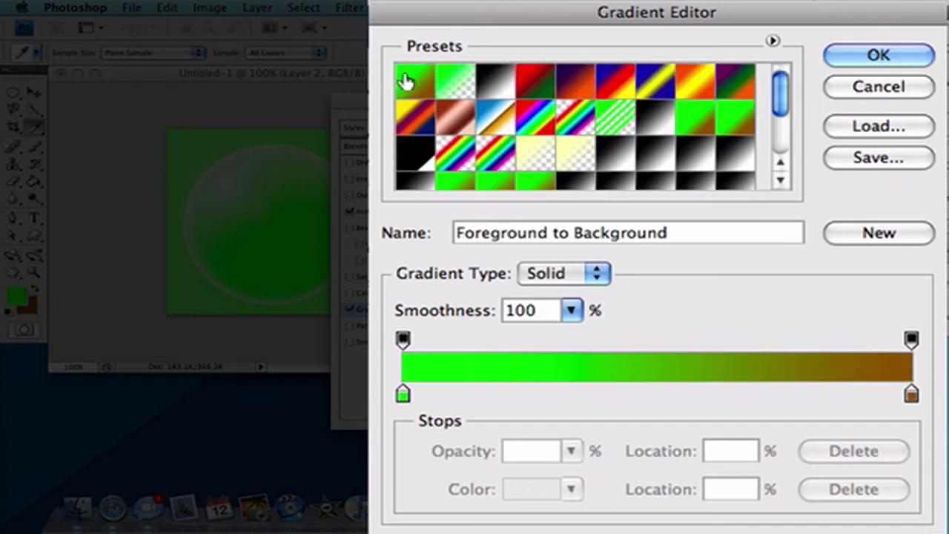
left_click(454, 86)
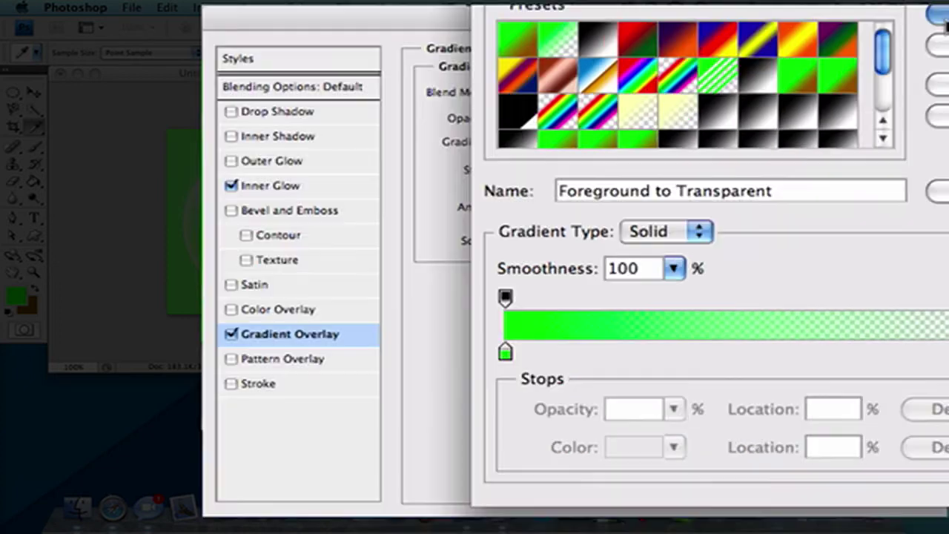
left_click(878, 55)
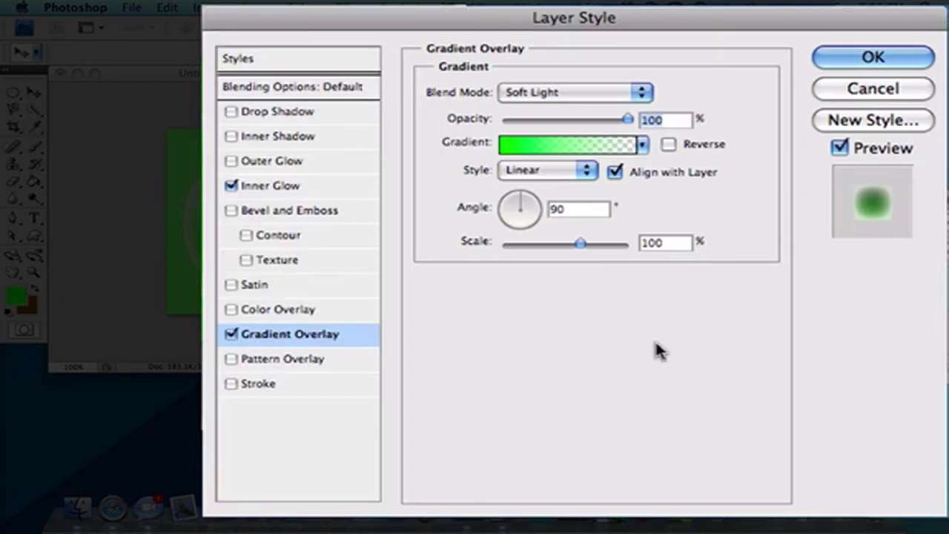
left_click(541, 169)
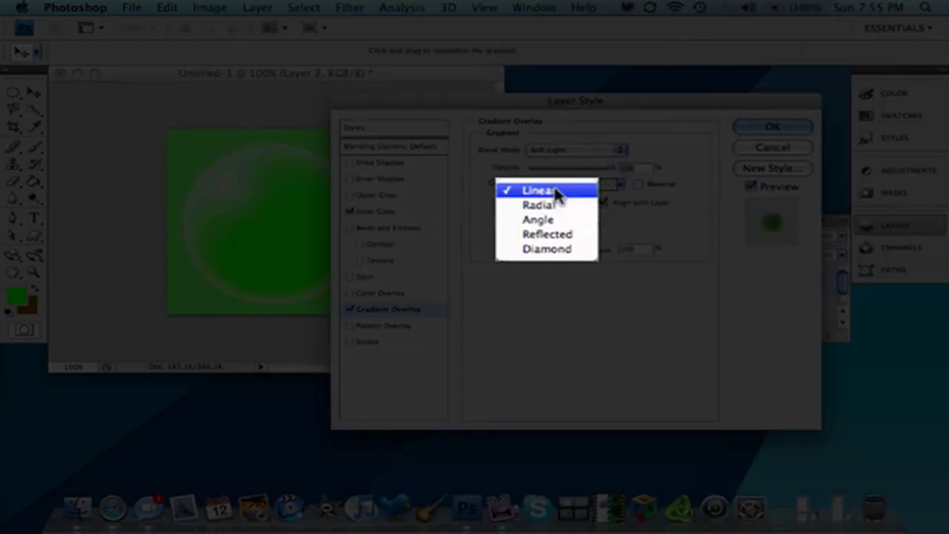
left_click(553, 235)
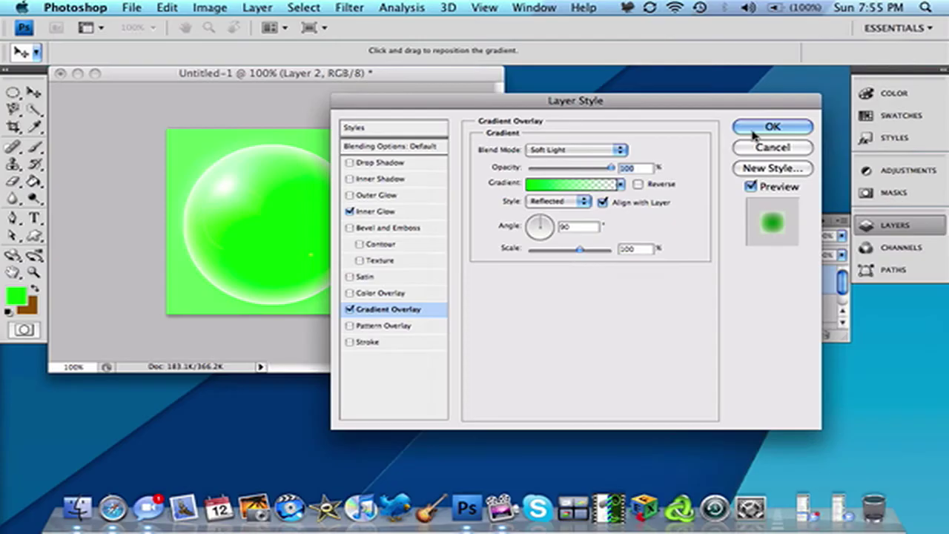
Step: Confirm the layer style to apply the white inner glow and reflected gradient overlay
left_click(845, 64)
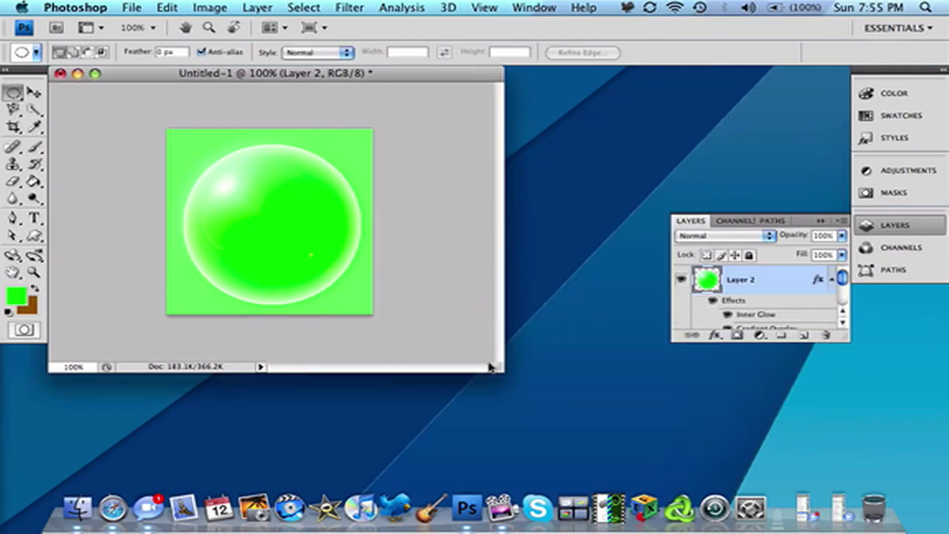
Step: Enlarge the document window so the finished glossy green orb shows with more room around it
left_click_drag(492, 367, 647, 445)
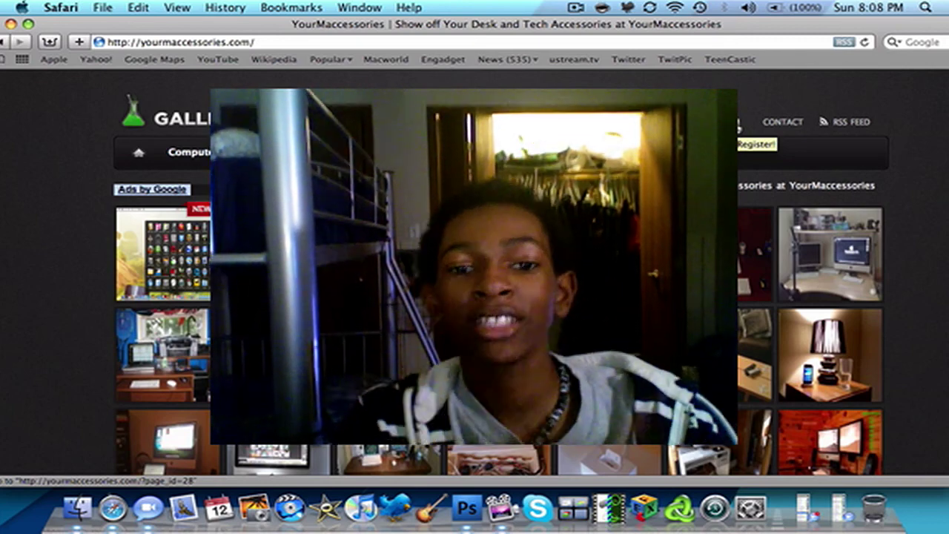
scroll(727, 280, "down", 1)
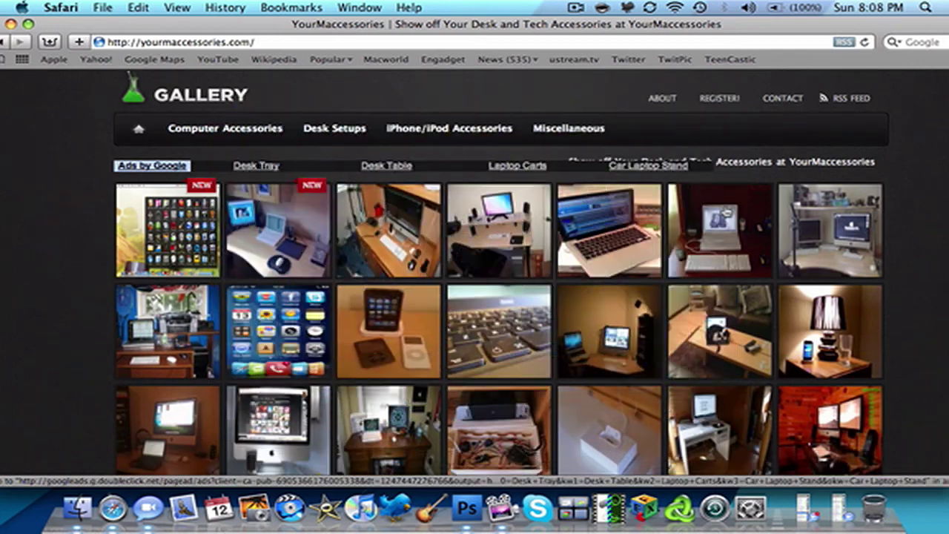
scroll(887, 276, "down", 2)
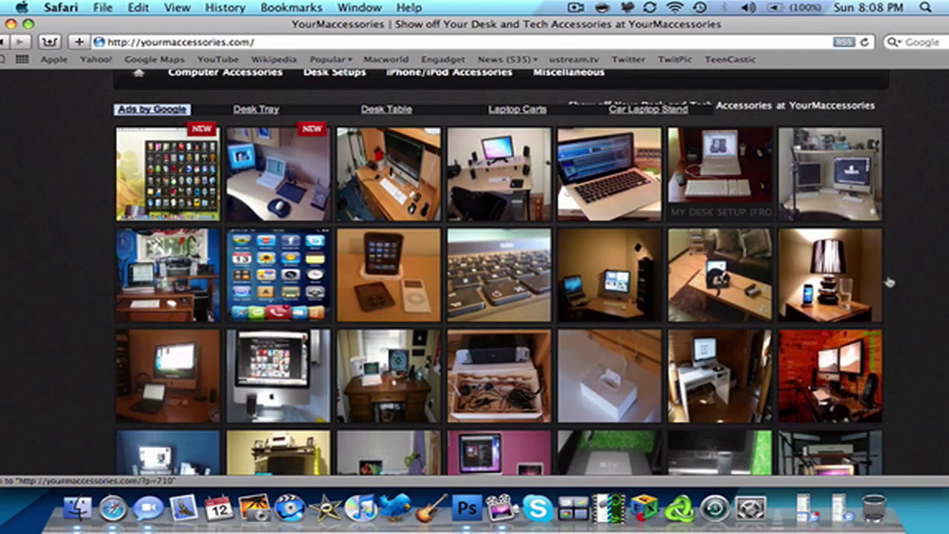
scroll(890, 280, "down", 2)
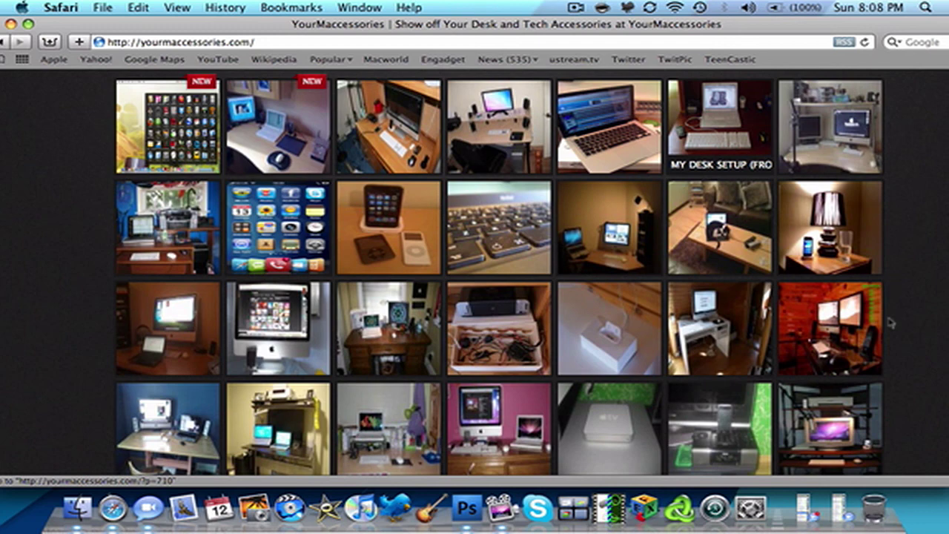
scroll(886, 316, "down", 5)
scroll(886, 315, "up", 10)
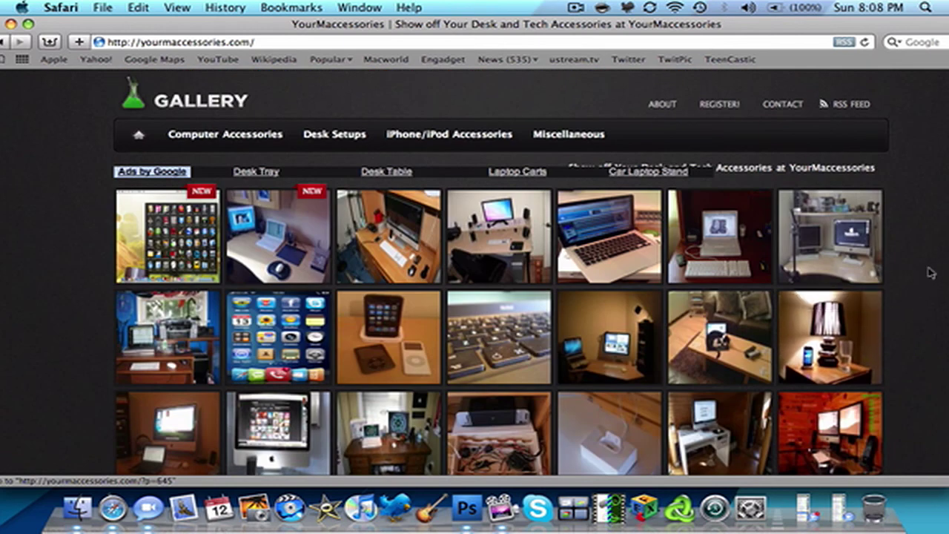